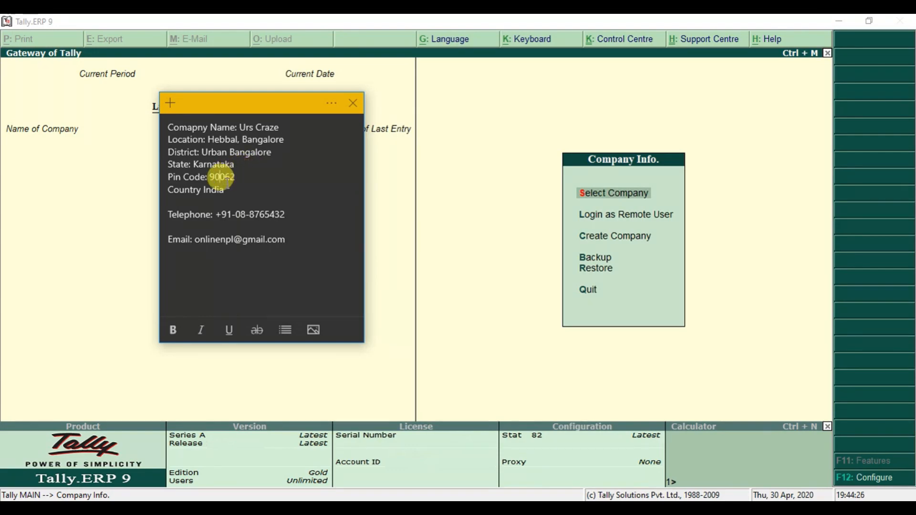
Review the country, telephone and e-mail in the company-details note, then return to Tally's Company Info menu
drag(228, 190, 207, 192)
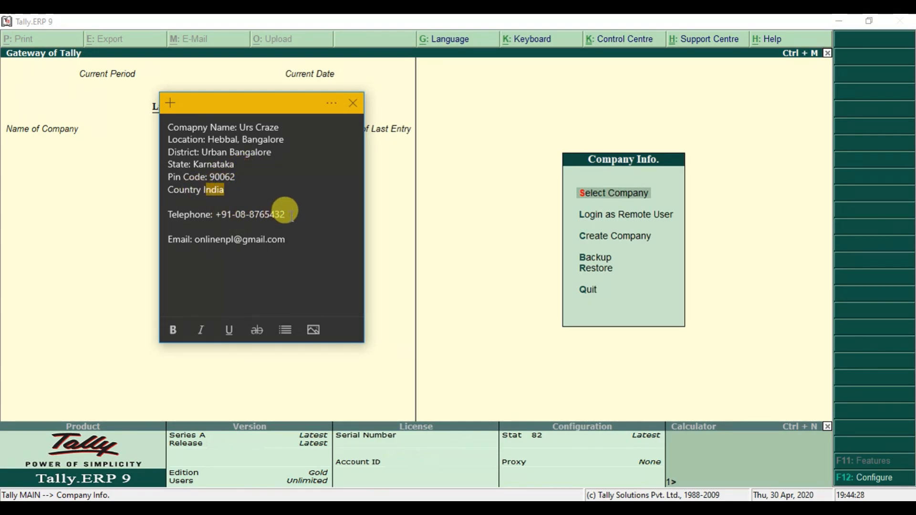
drag(285, 215, 218, 215)
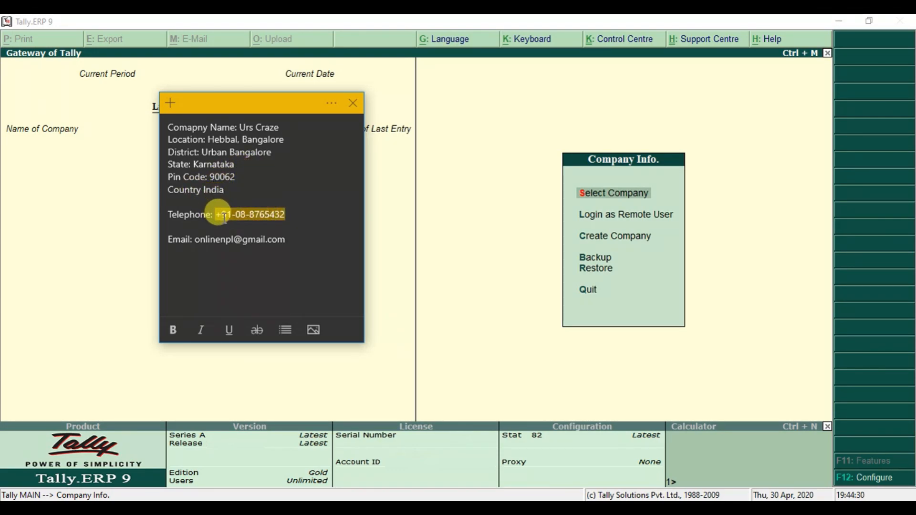
click(294, 241)
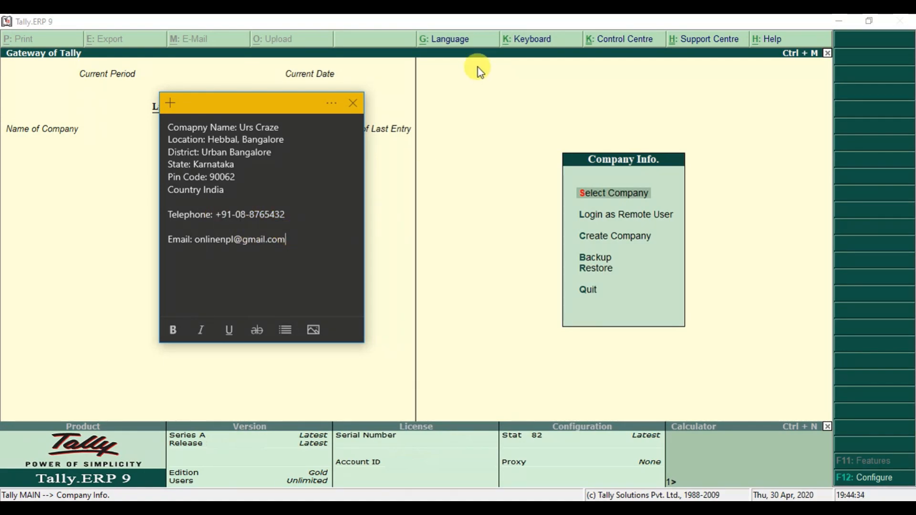
click(472, 19)
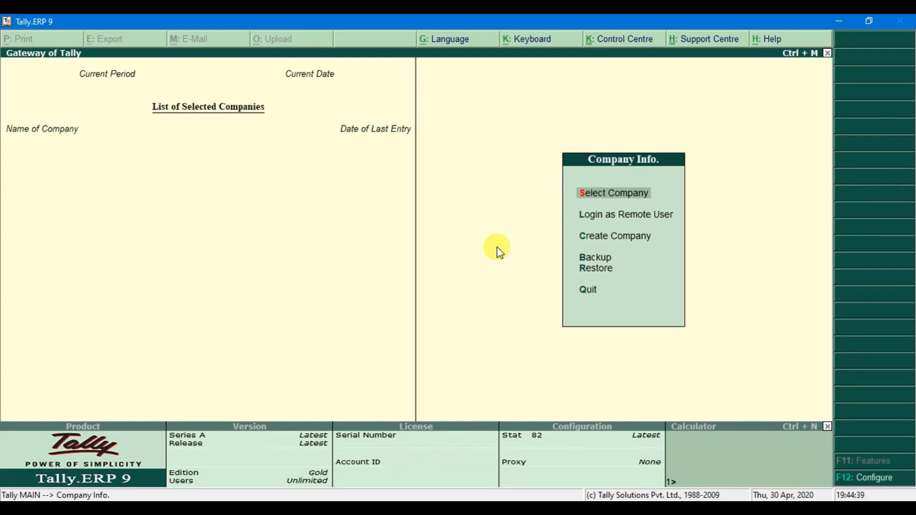
Create a new company named 'Urs Craze', keeping the same mailing name
key(Down)
key(Down)
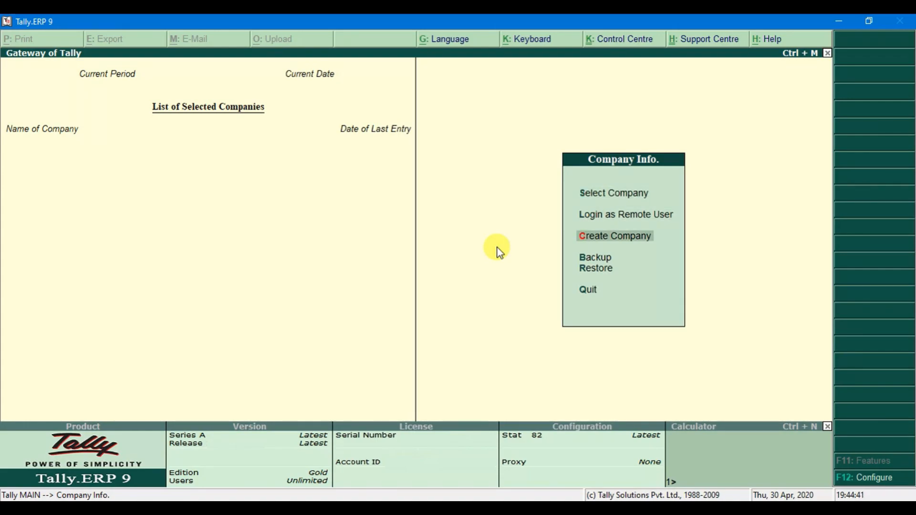
key(Return)
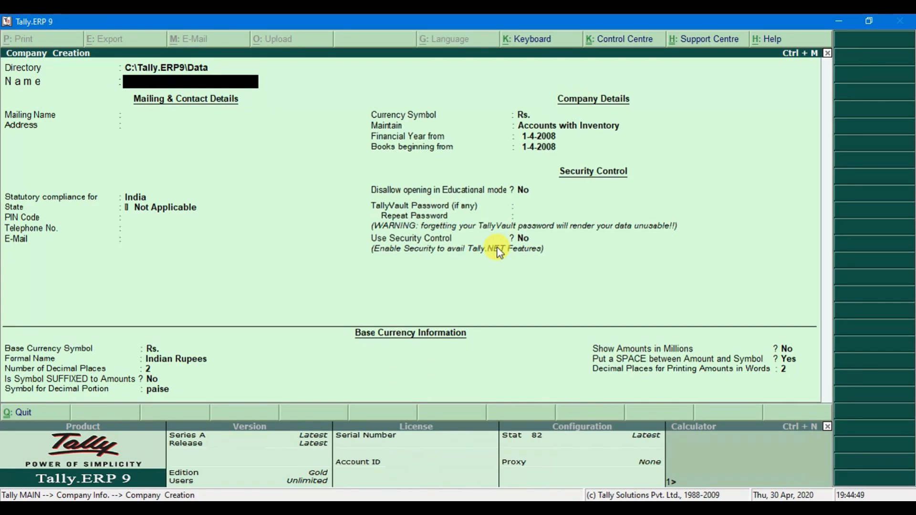
text(Urs Craze)
key(Return)
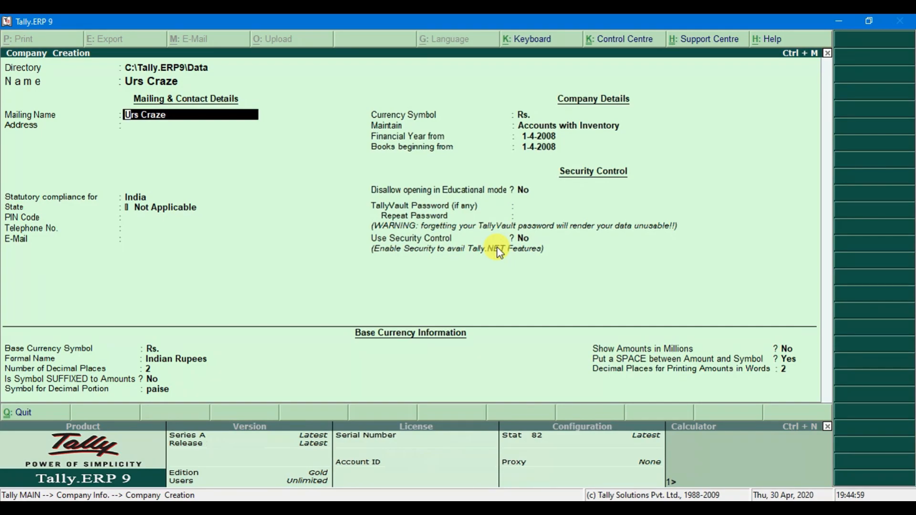
key(Return)
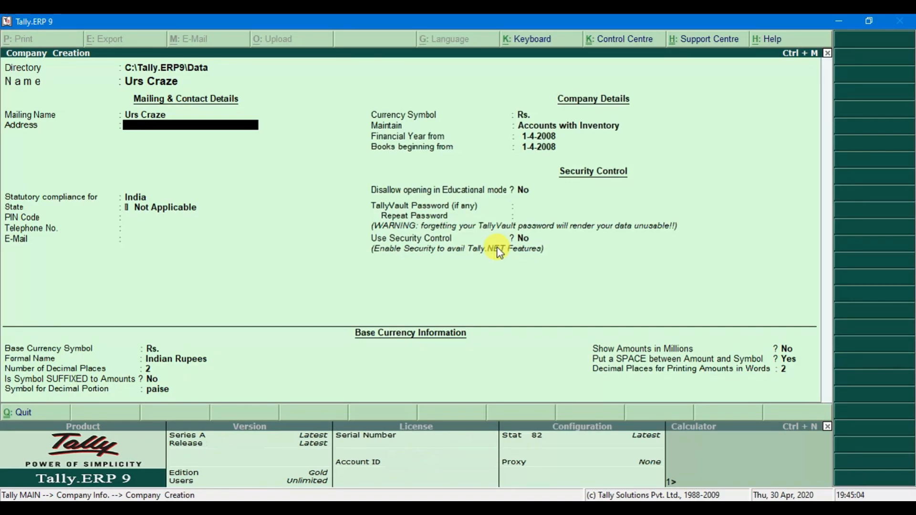
Enter the company's address lines, including the city, state and postal code lines
text(Hebbal, Bangalore)
key(Return)
text(Ka)
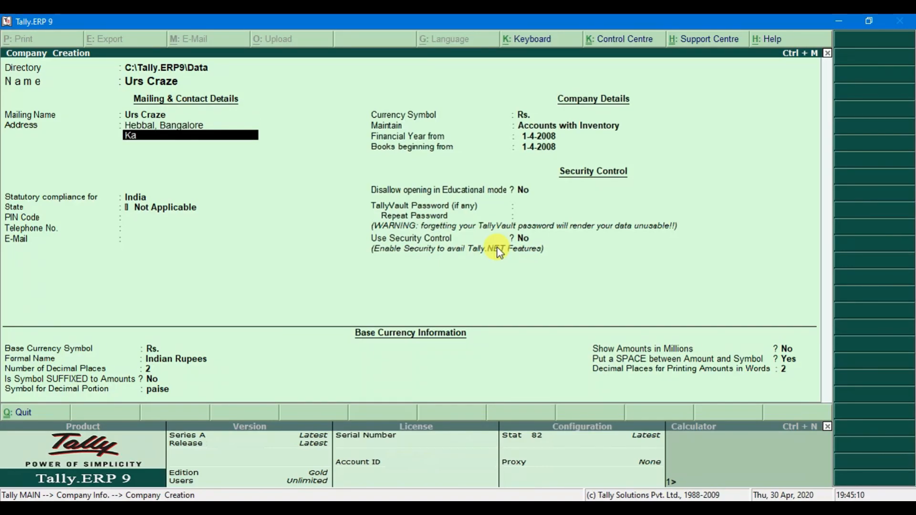
text(rnataka)
key(Return)
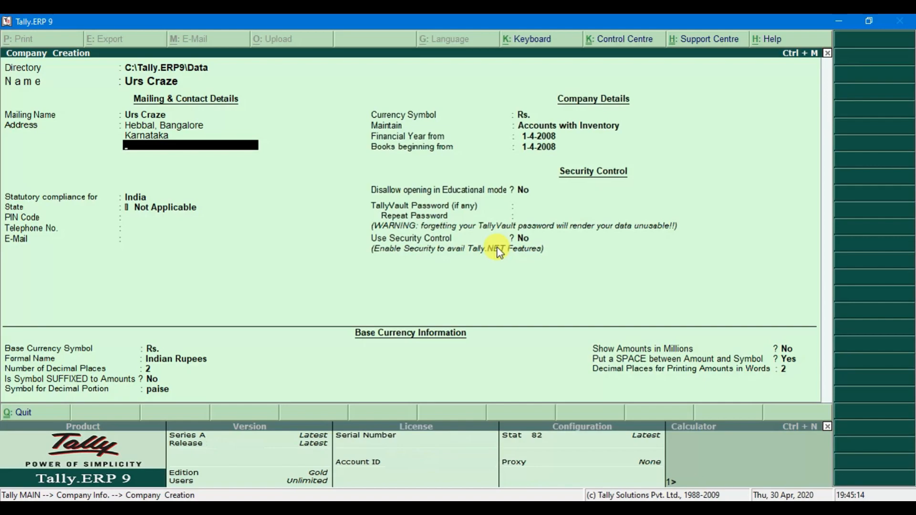
text(90062)
Finish the address, keep India as the country, and set the state to Karnataka and the PIN Code
key(Return)
key(Return)
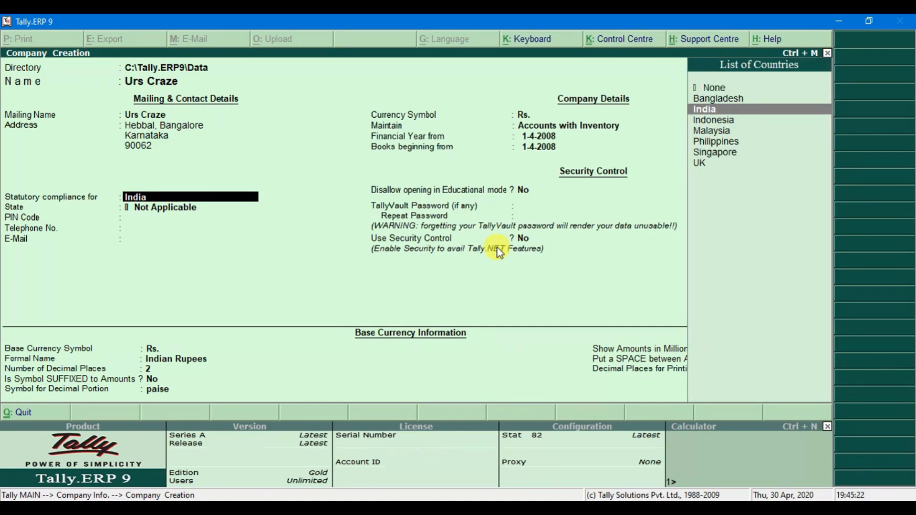
key(Return)
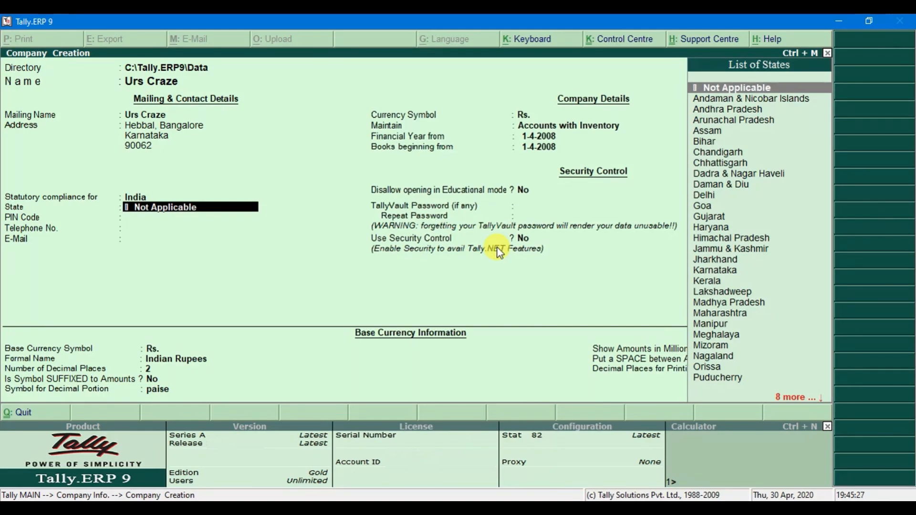
text(K)
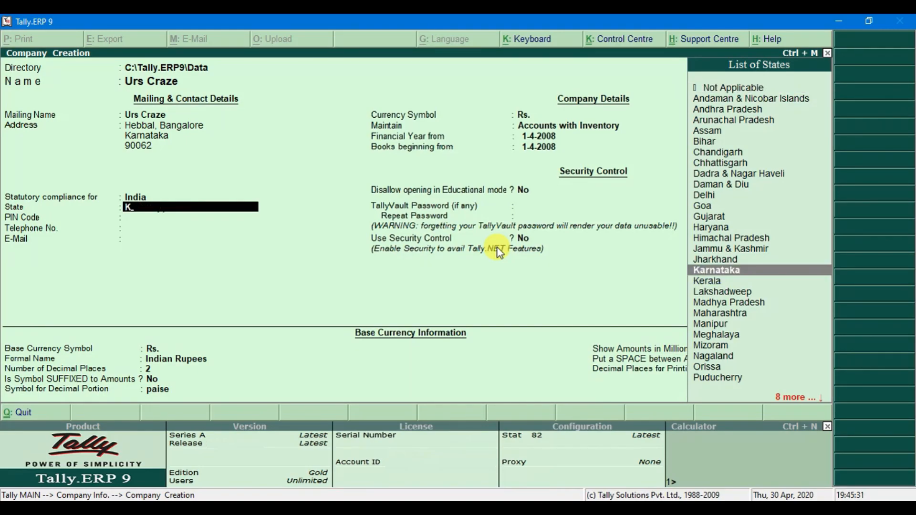
key(Return)
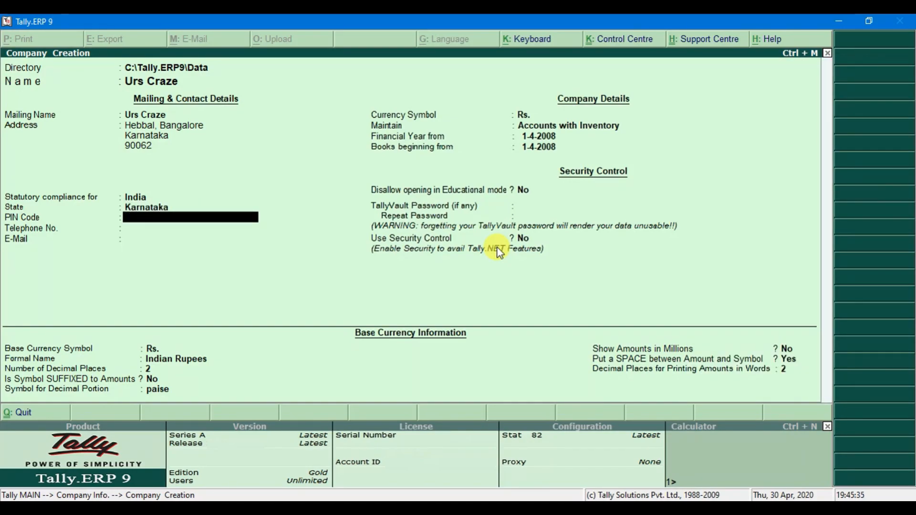
text(90062)
key(Return)
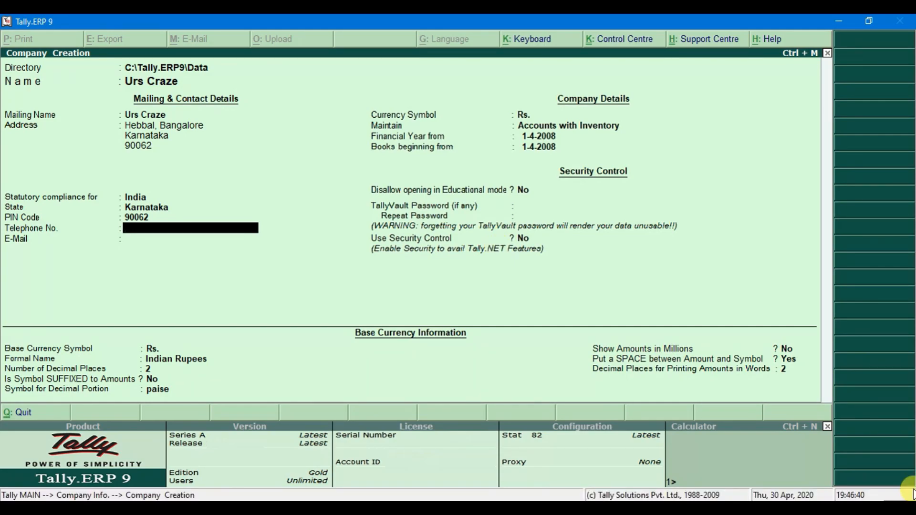
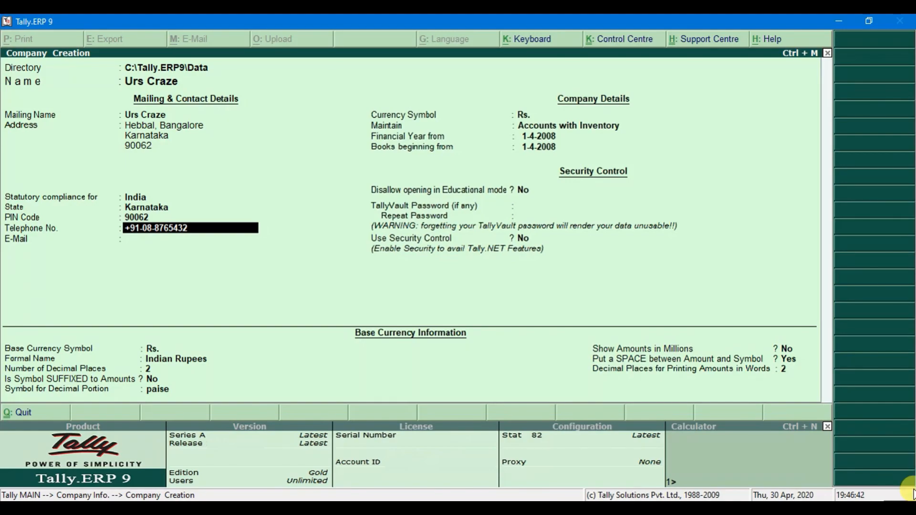
Fill in the company's telephone number and e-mail address, fixing a typo in the e-mail
key(Return)
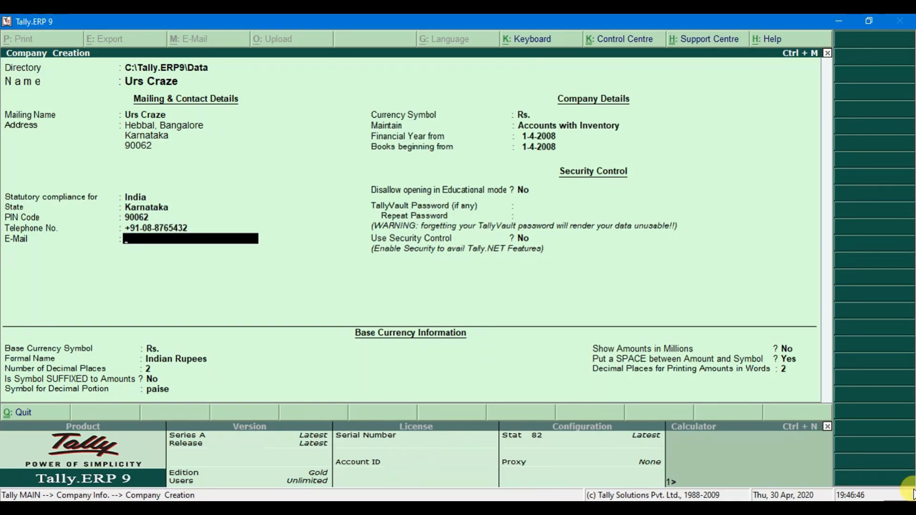
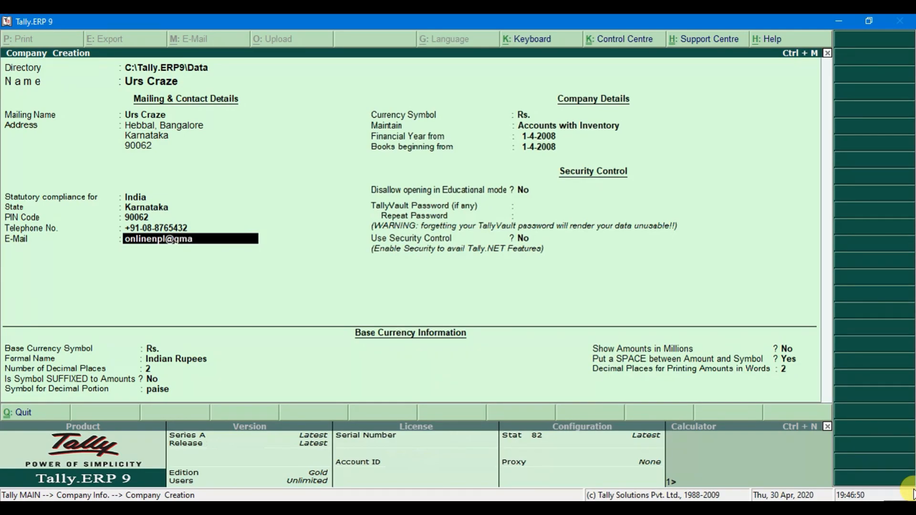
key(Return)
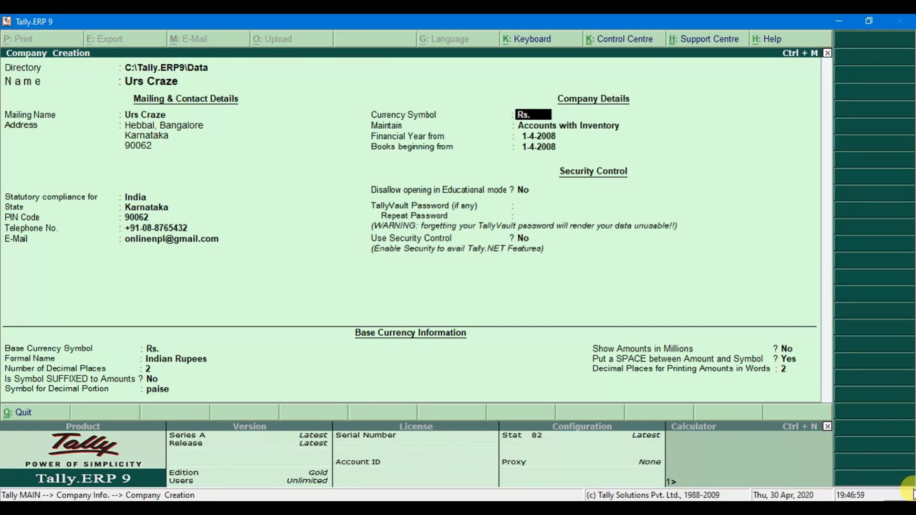
Set currency symbol INR., keep Accounts with Inventory, and start financial year and books on 1-4-2020
text(INR.)
key(Return)
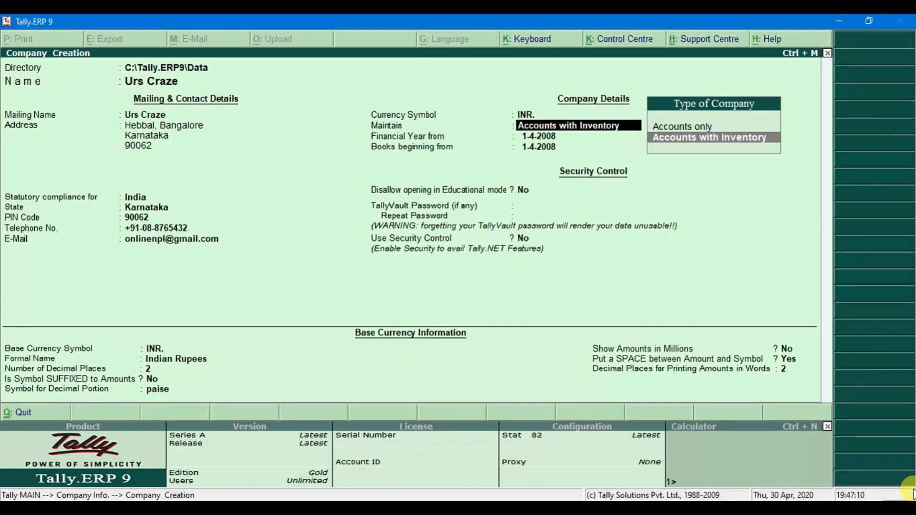
key(Return)
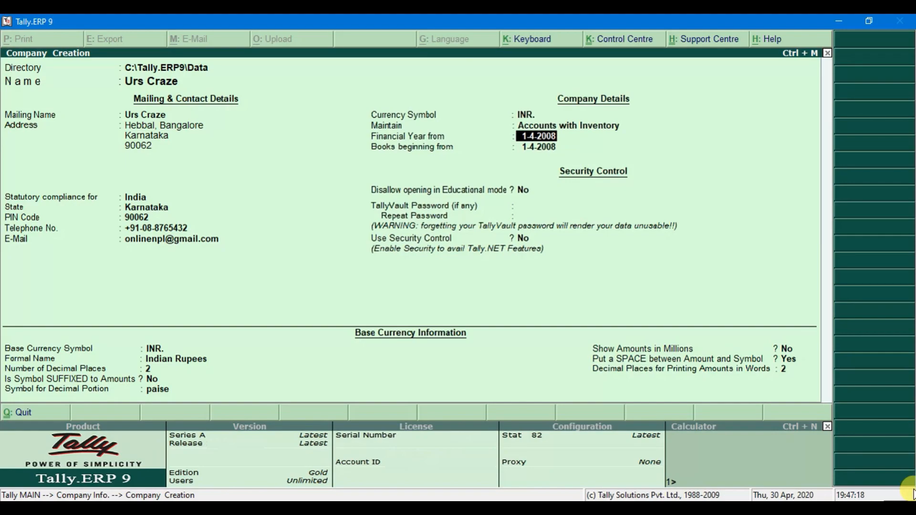
text(1-4-2020)
key(Return)
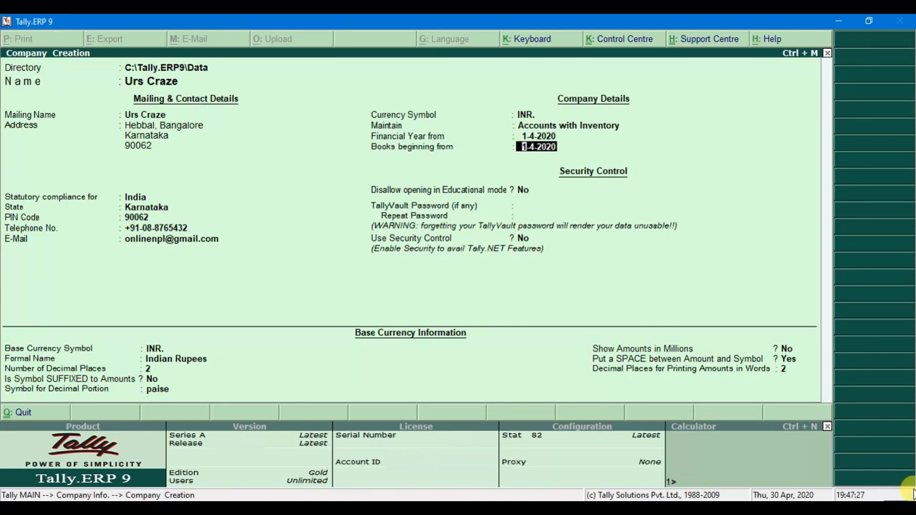
key(Return)
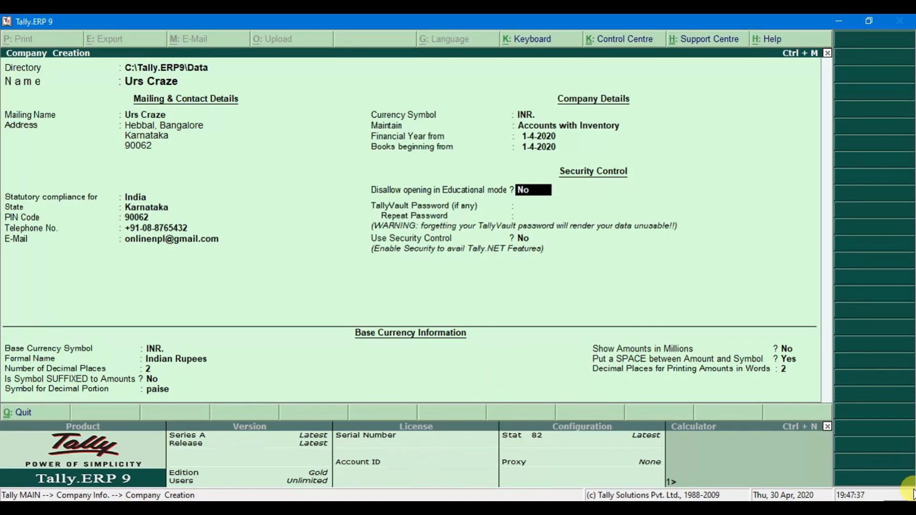
key(Return)
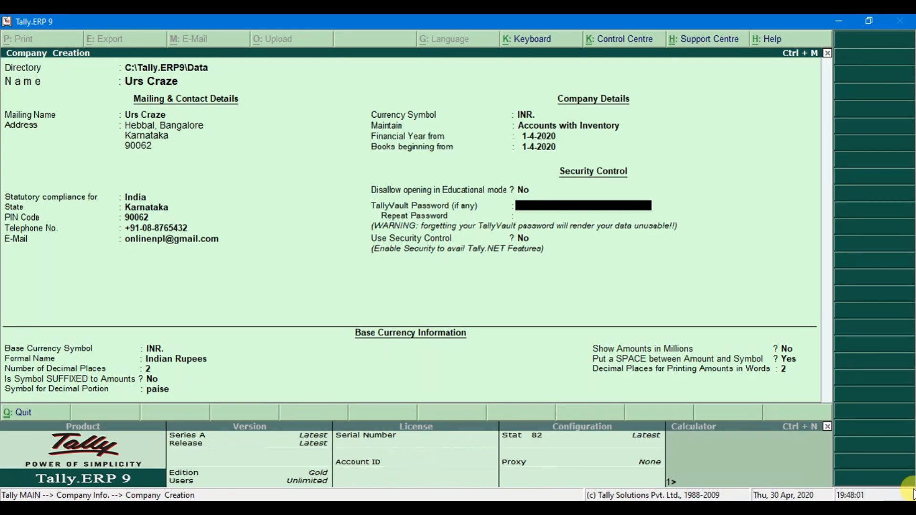
Leave the TallyVault password blank and set Use Security Control to Yes
key(Return)
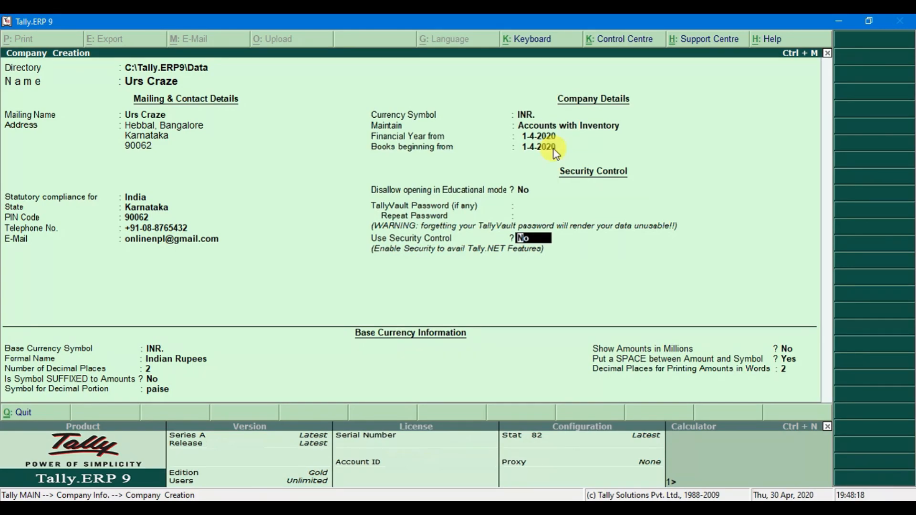
text(Y)
key(Return)
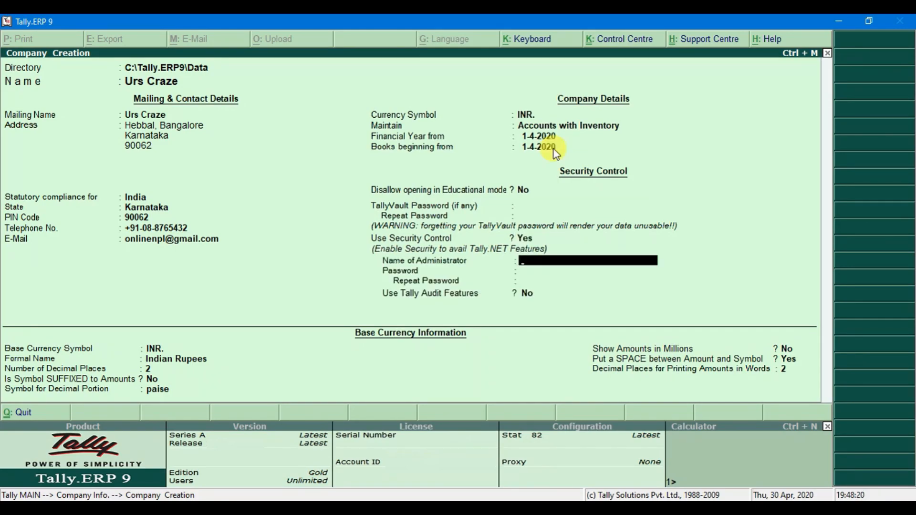
key(Up)
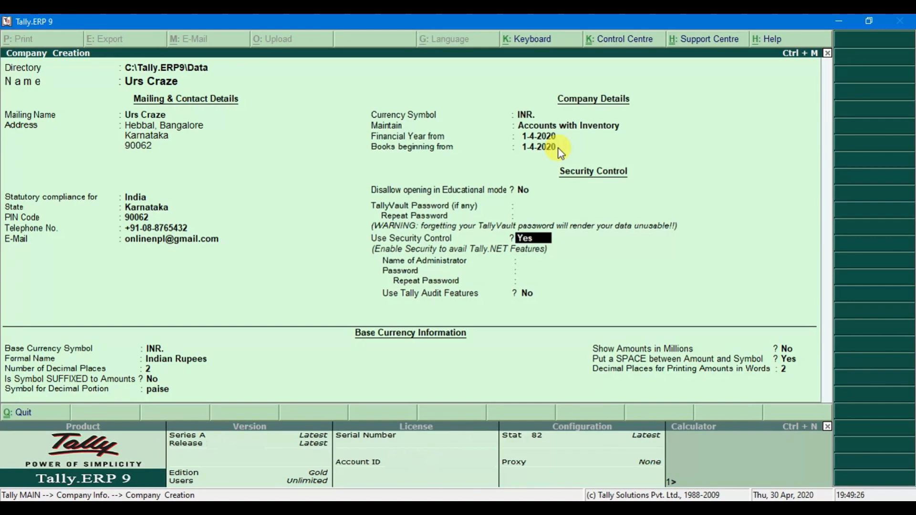
key(Return)
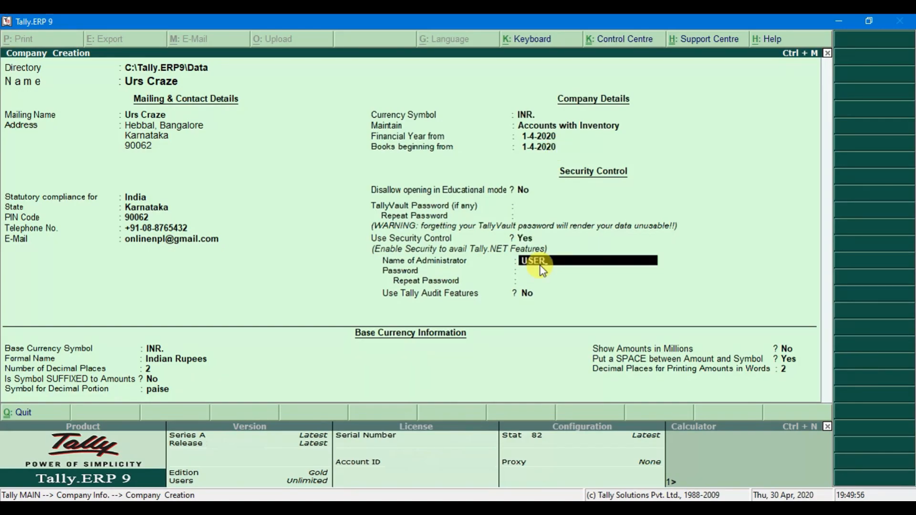
Set the administrator name and password, dismiss the warning, and keep Tally Audit Features off
key(Return)
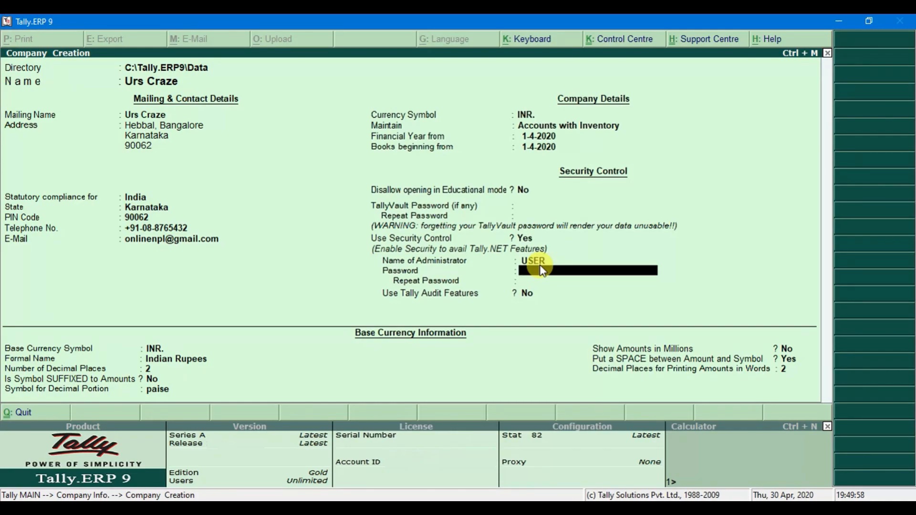
text(****)
key(Return)
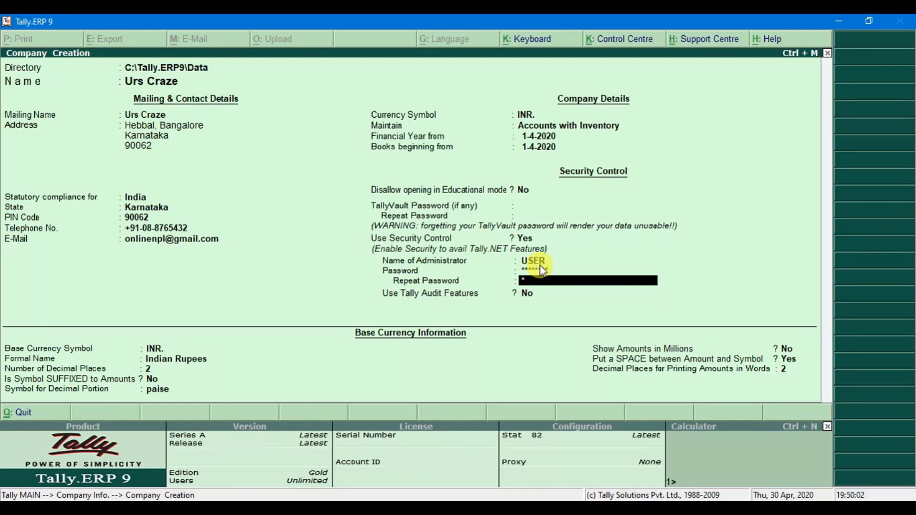
text(*******)
key(Return)
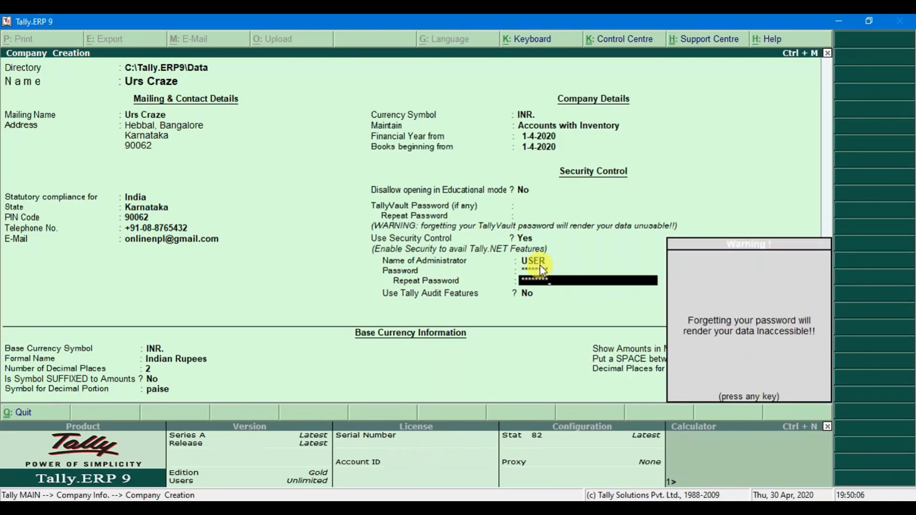
key(Return)
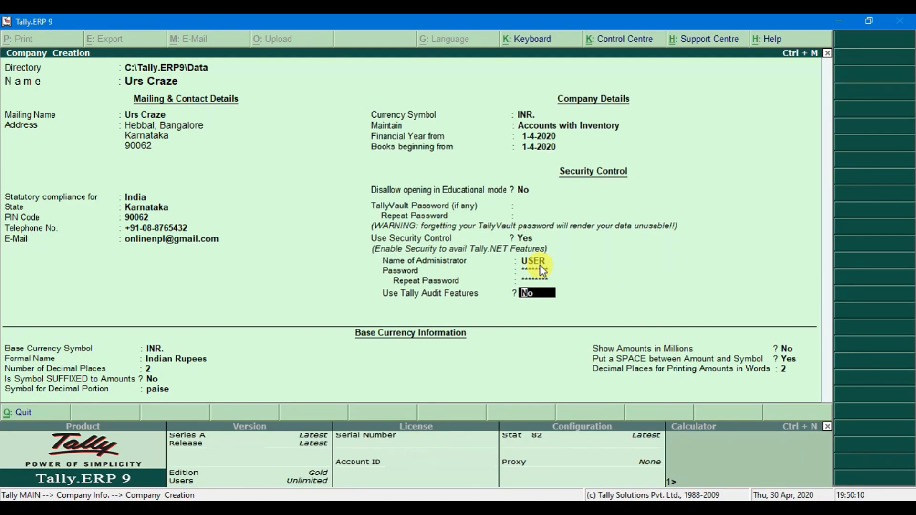
key(Return)
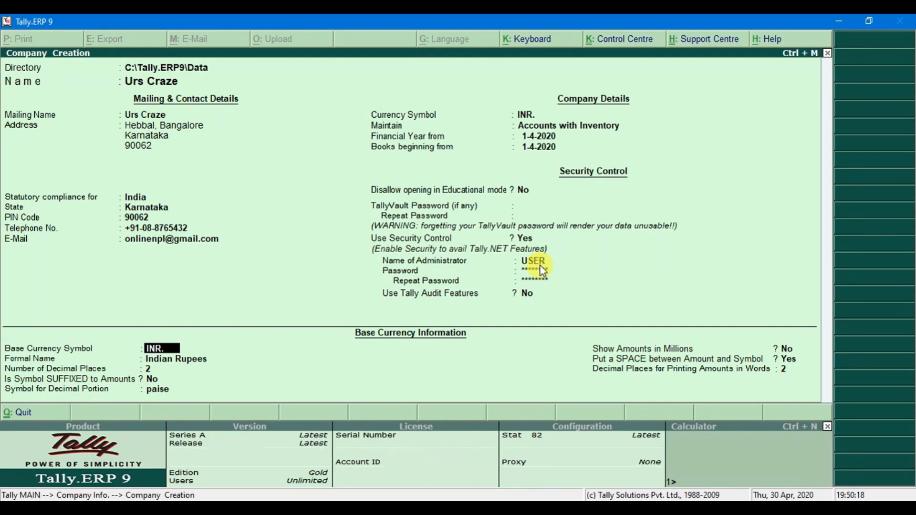
Keep base currency INR. (Indian Rupees, 2 decimals, paise, not in millions) and reach the Accept prompt
key(Return)
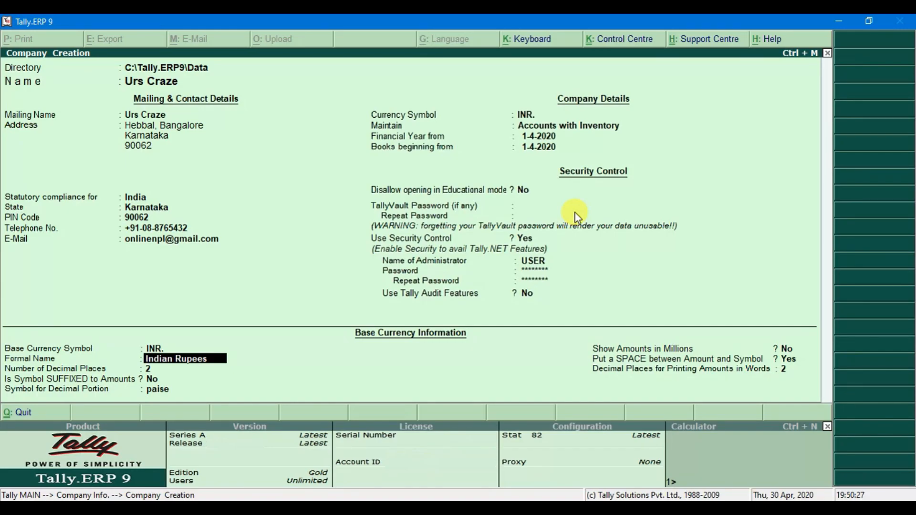
key(Return)
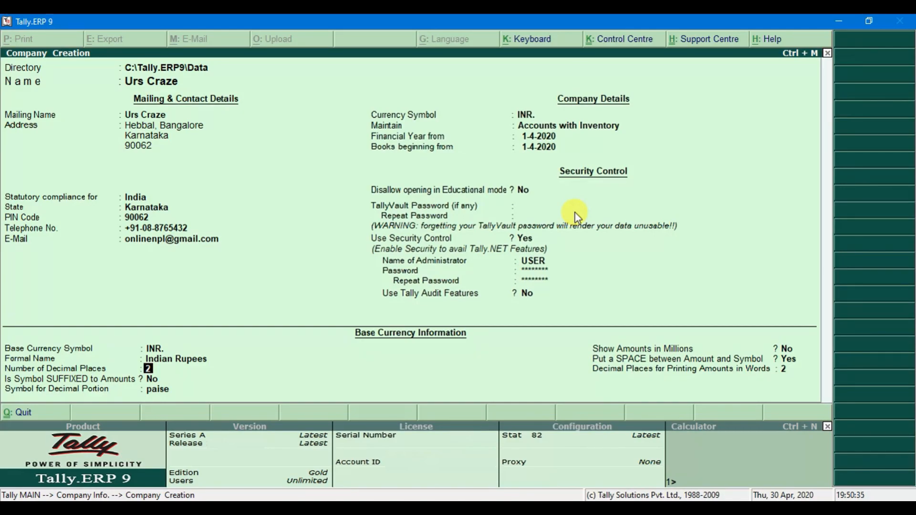
key(Return)
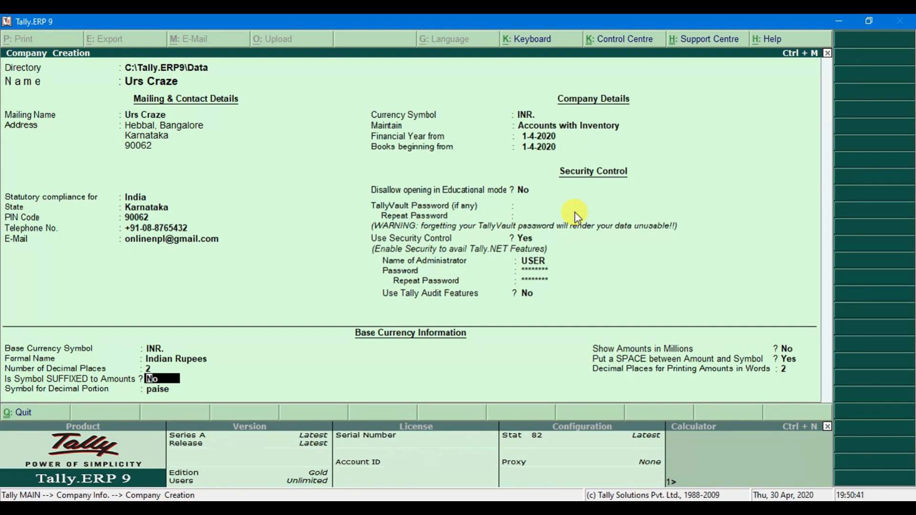
key(Return)
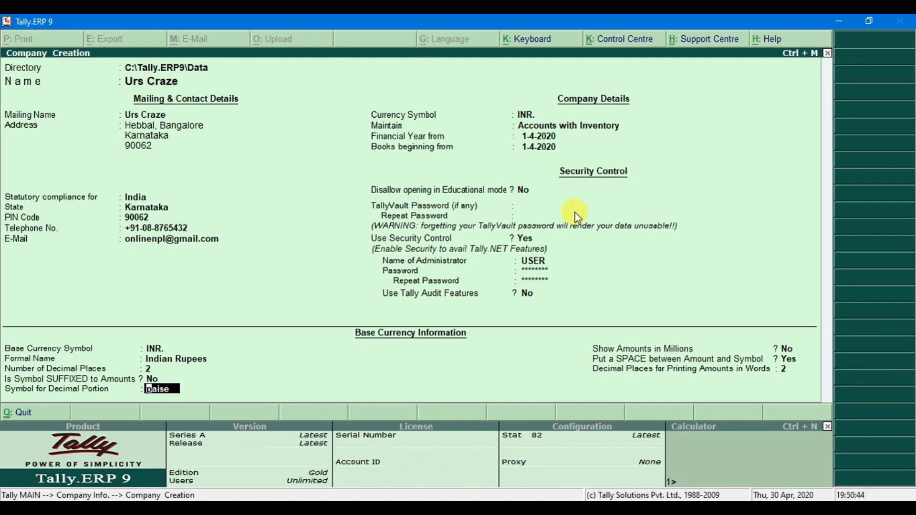
key(Return)
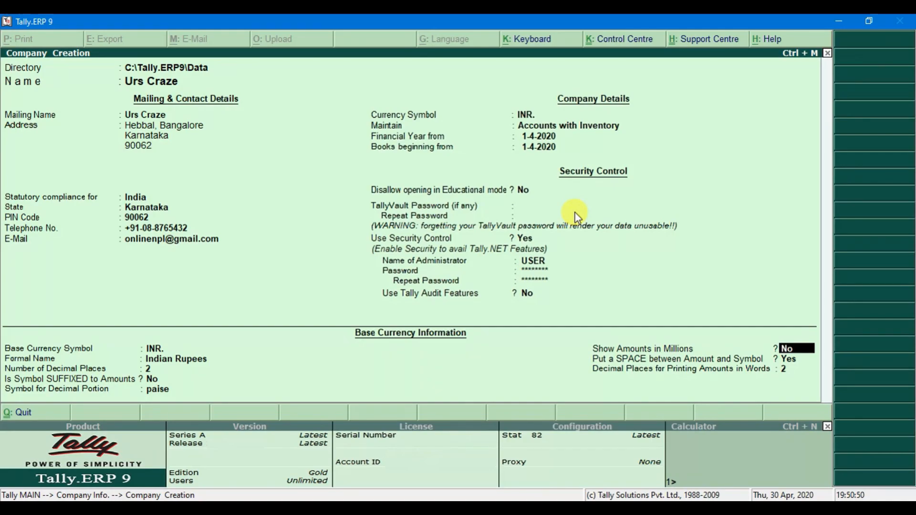
key(Return)
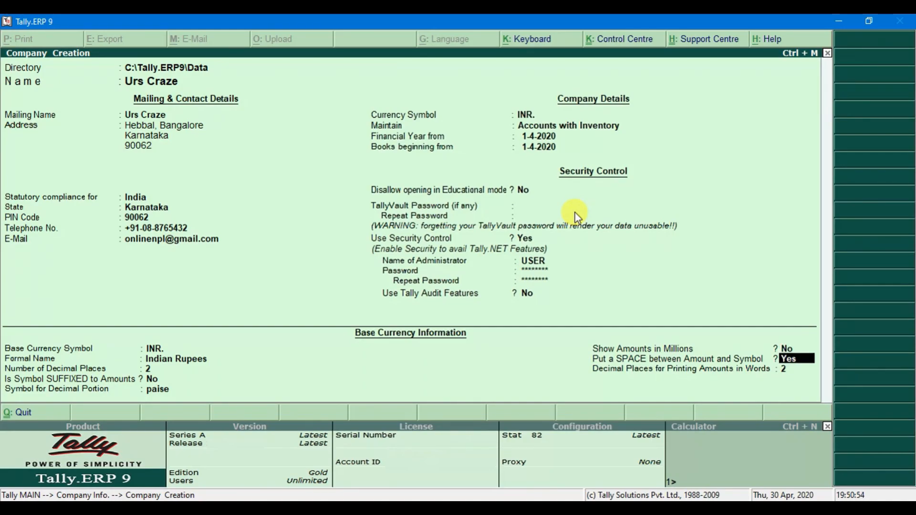
key(Return)
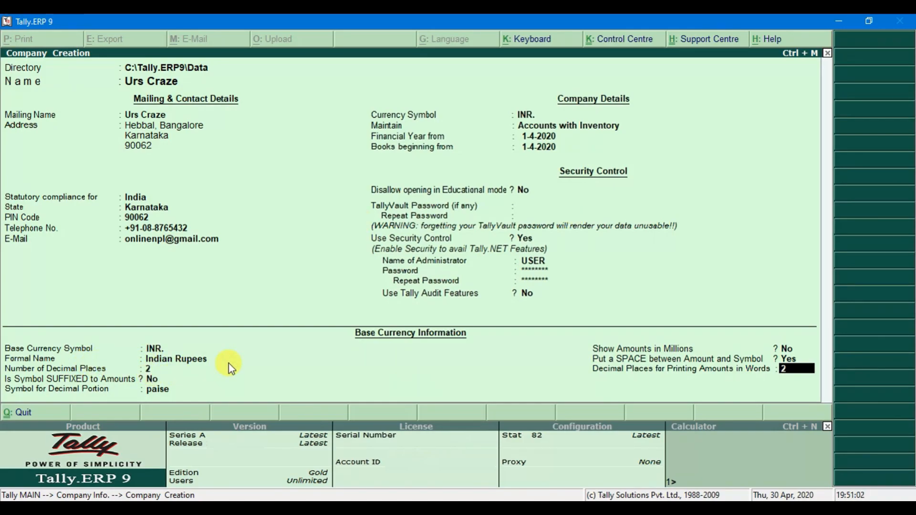
key(Return)
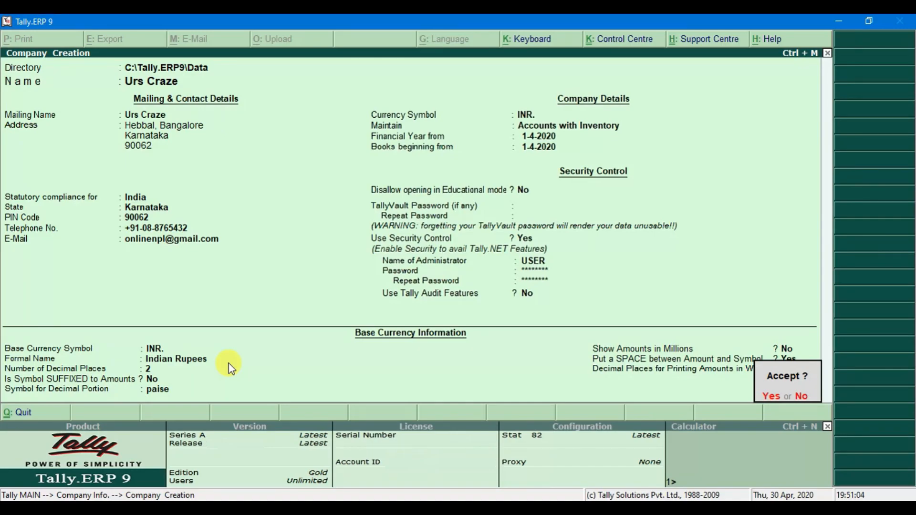
Save Urs Craze, log in with the administrator user name and password, and cancel the Quit prompt
key(Return)
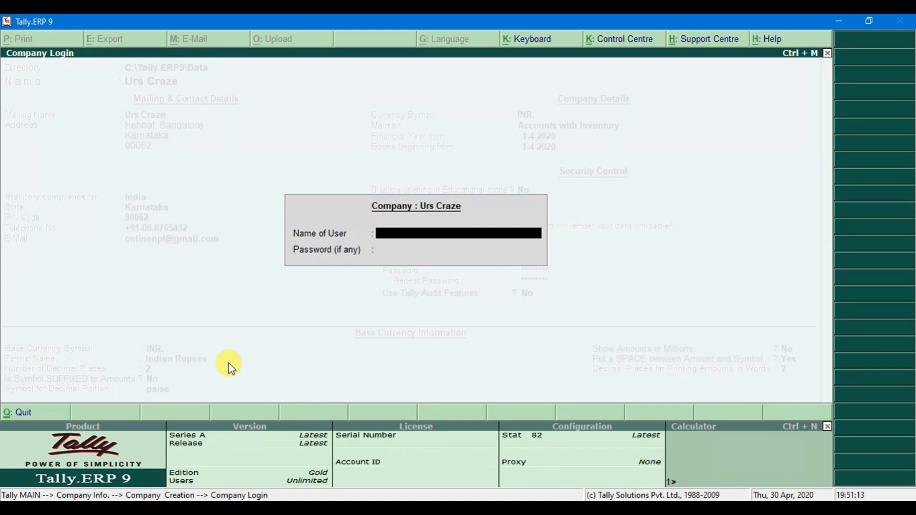
text(USER)
key(Return)
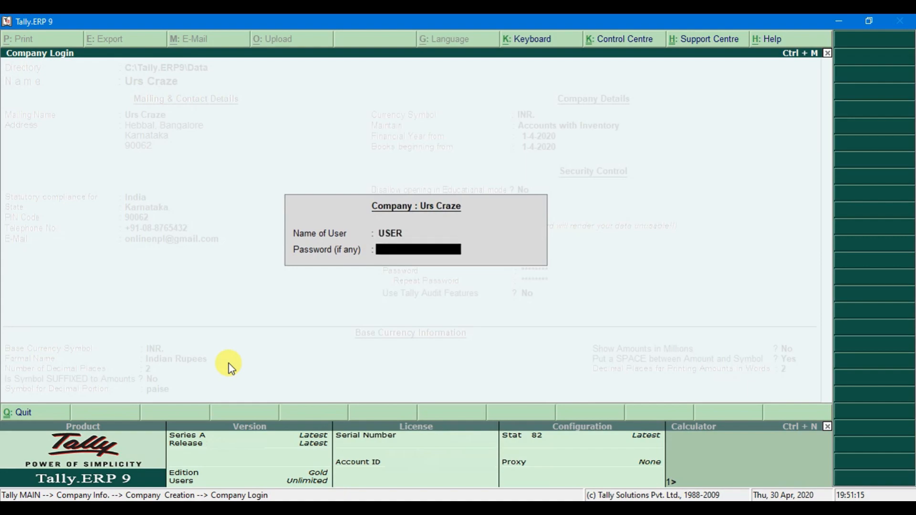
text(******)
key(Return)
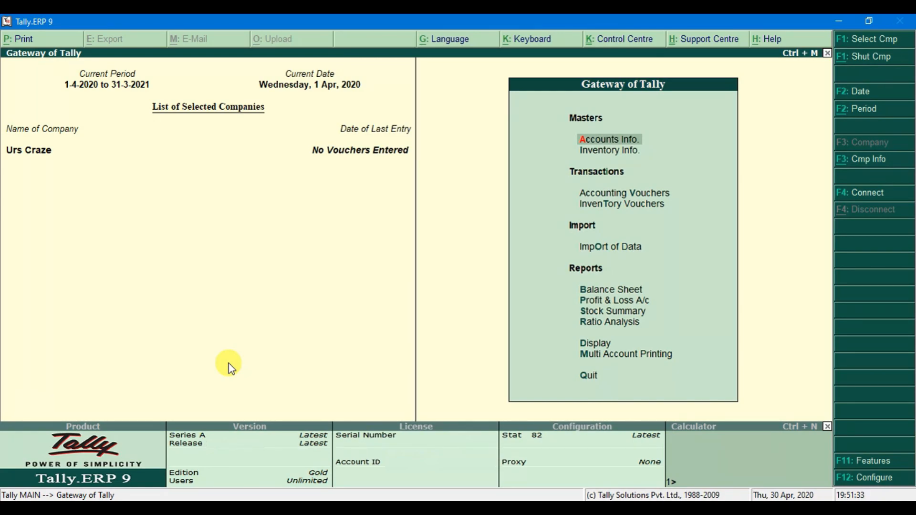
key(Escape)
key(n)
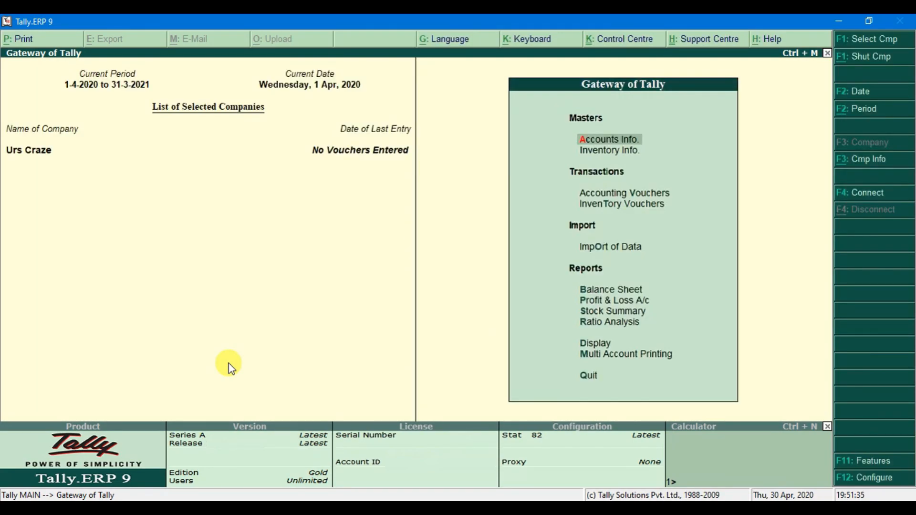